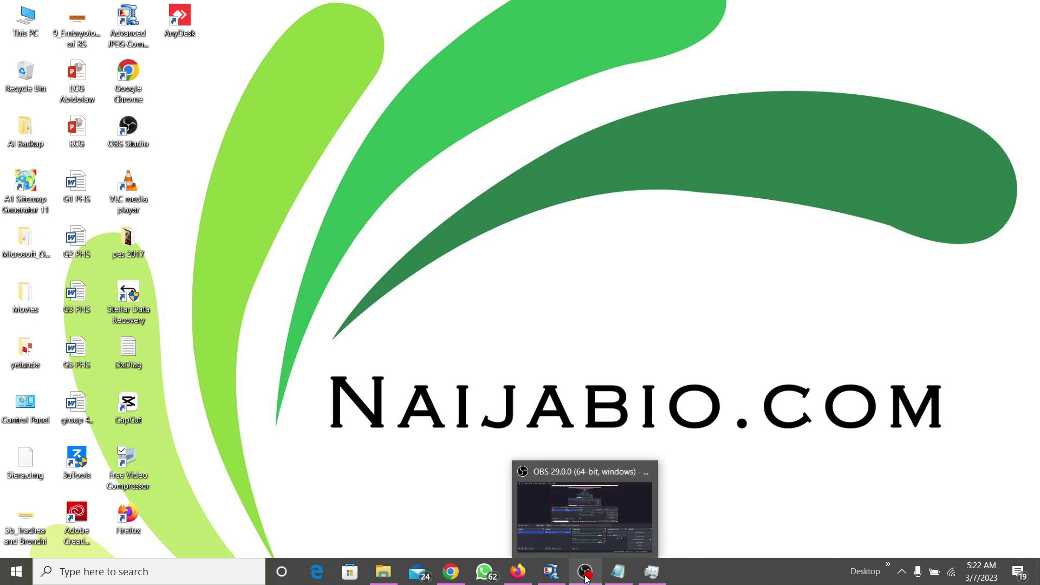
- Switch to Firefox, open the Adsterra Websites page and view the form for adding a new website, closing it without submitting
left_click(517, 571)
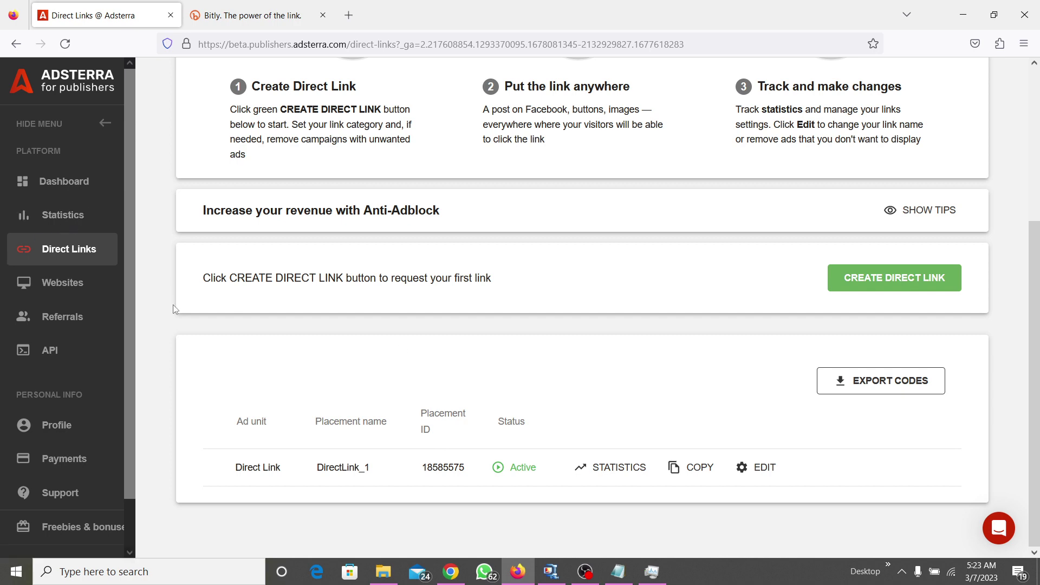
scroll(353, 181, "up", 4)
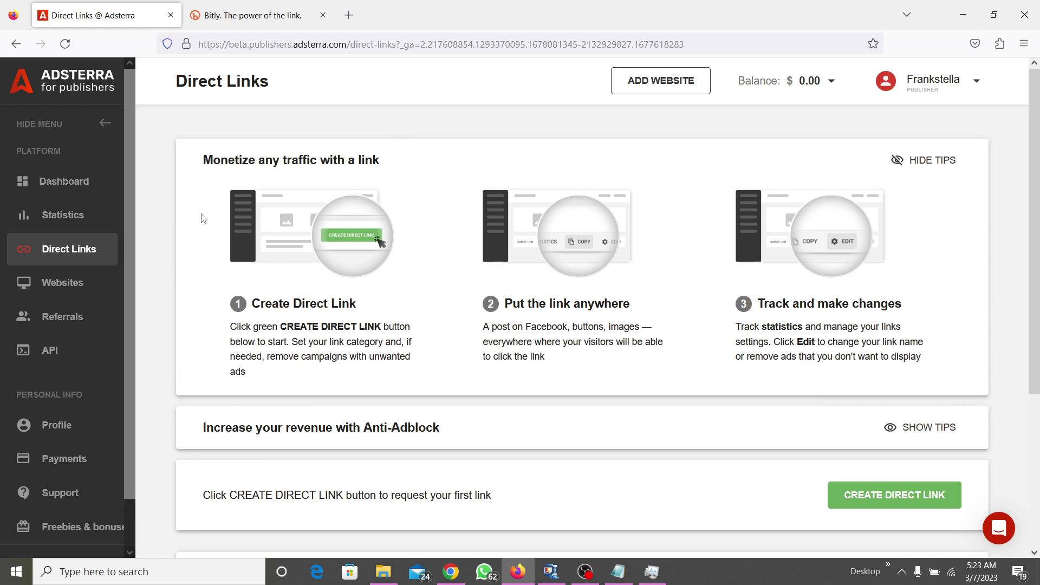
left_click(57, 285)
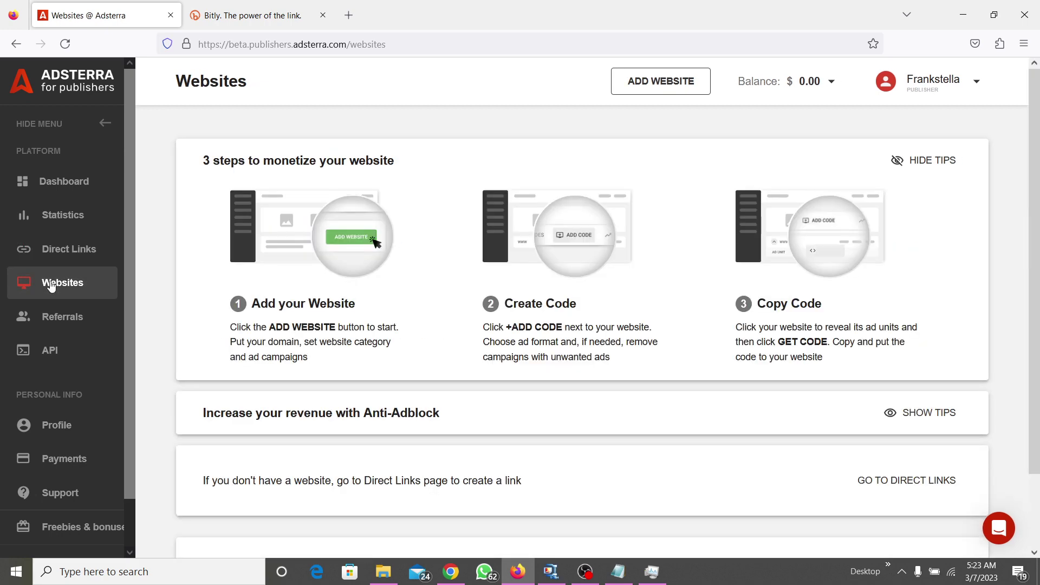
scroll(319, 300, "down", 2)
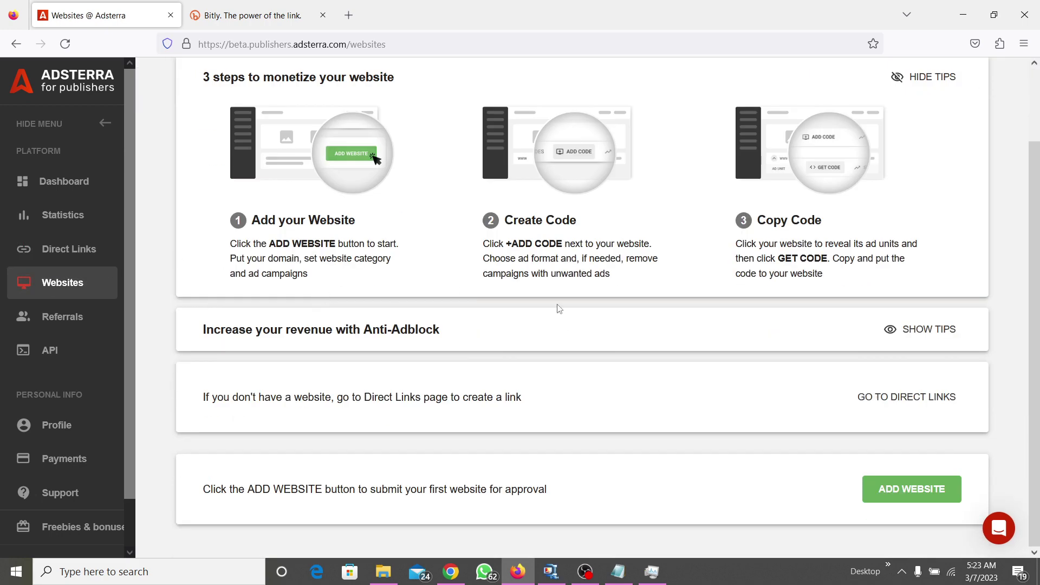
left_click(908, 493)
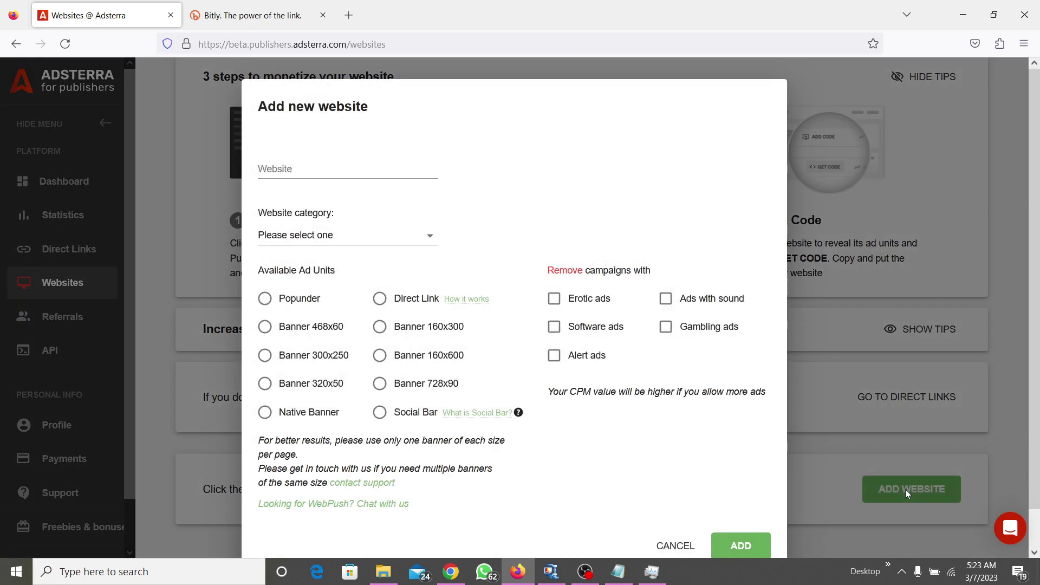
left_click(675, 546)
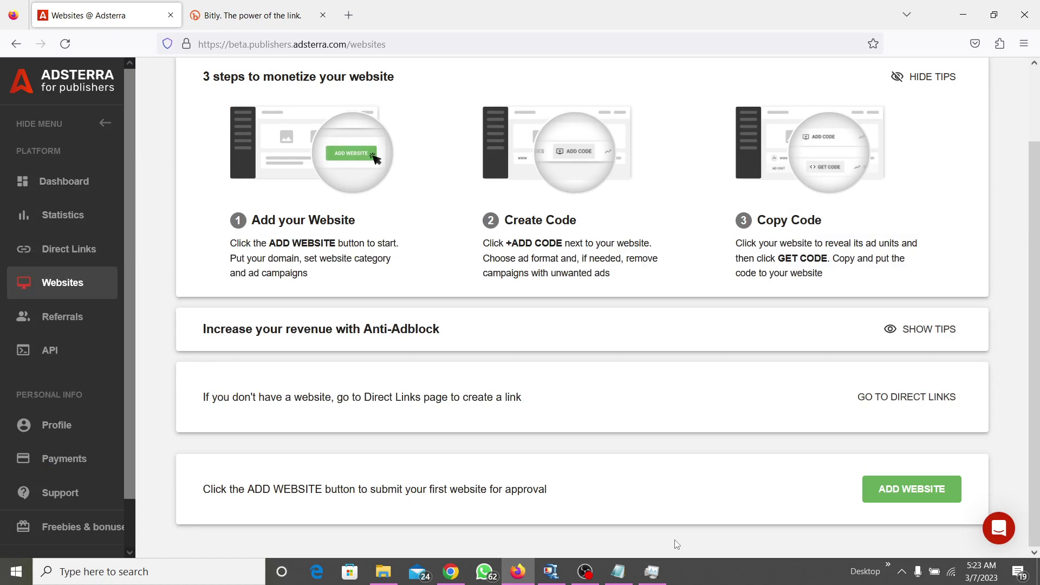
- Switch to Chrome and examine the daily statistics table of the Adsterra publisher account
left_click(440, 579)
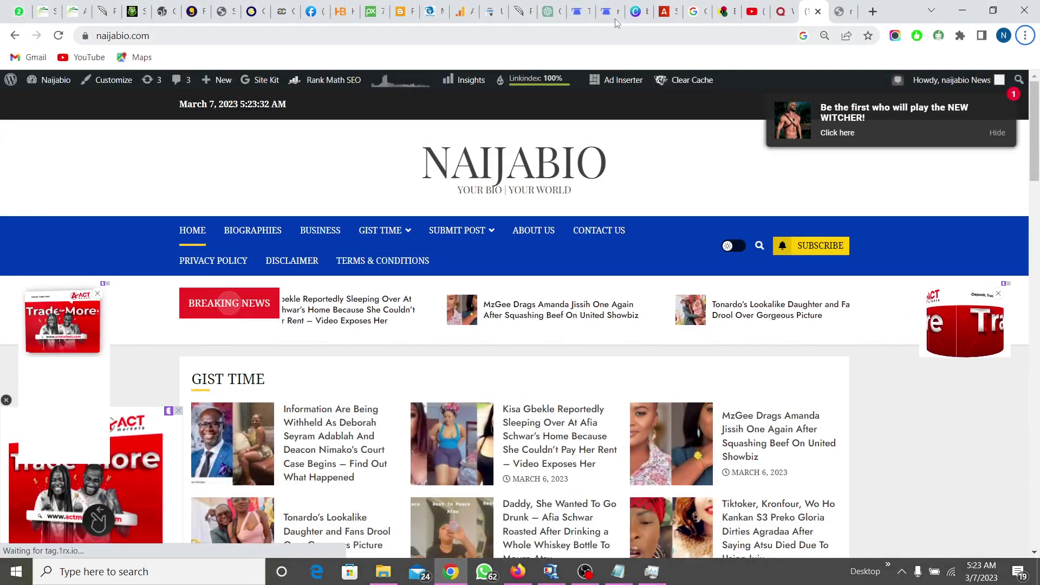
left_click(671, 11)
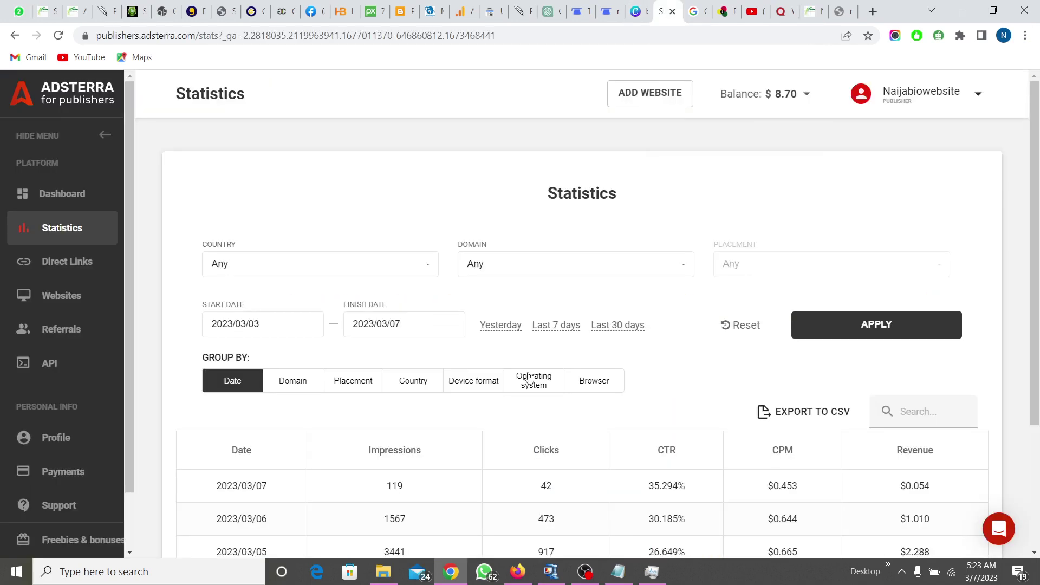
scroll(529, 378, "down", 3)
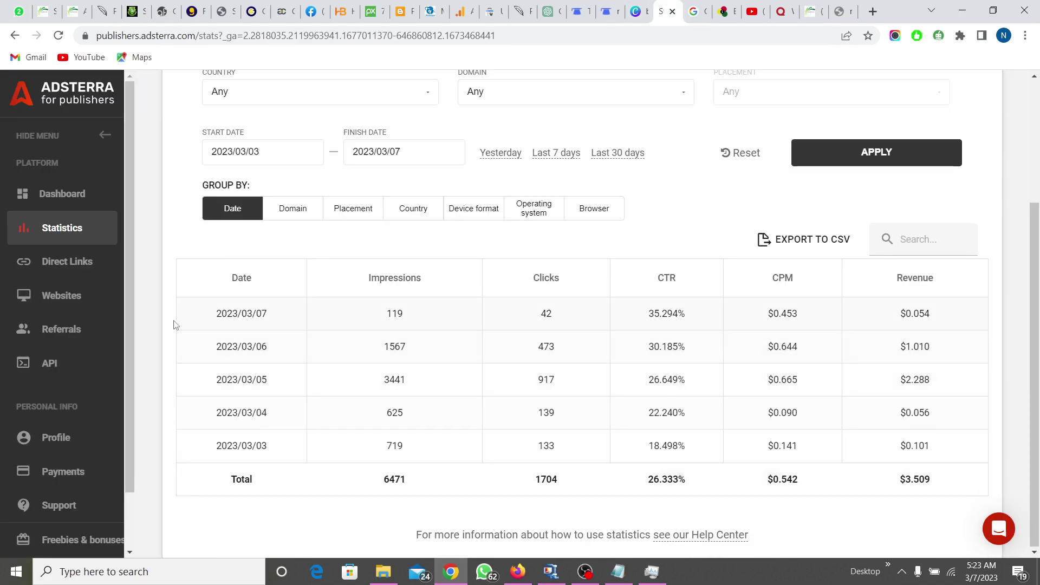
- Open the account's Websites page and expand naijabio.com to list its ad units
left_click(62, 298)
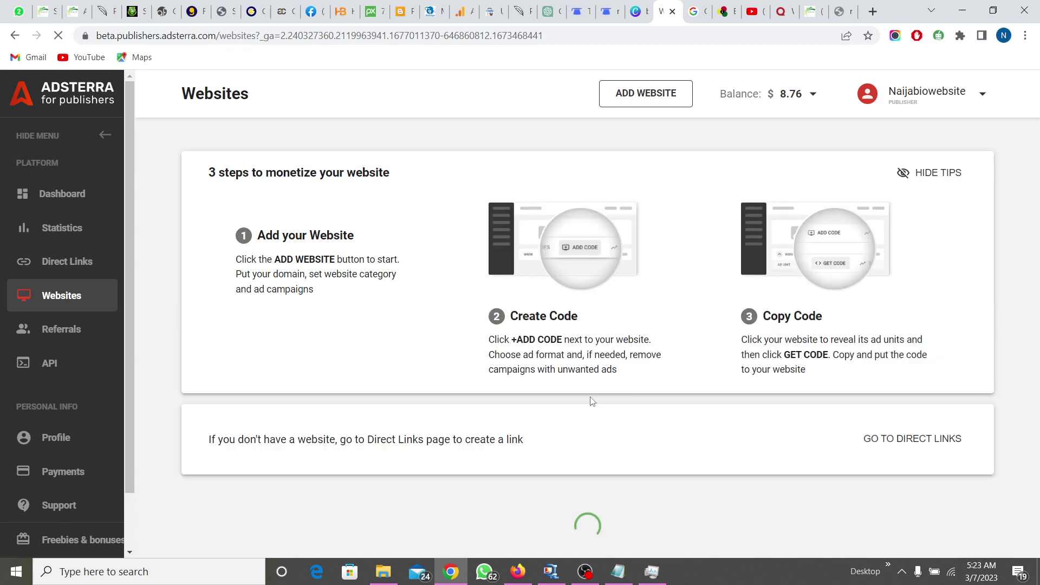
scroll(592, 401, "down", 2)
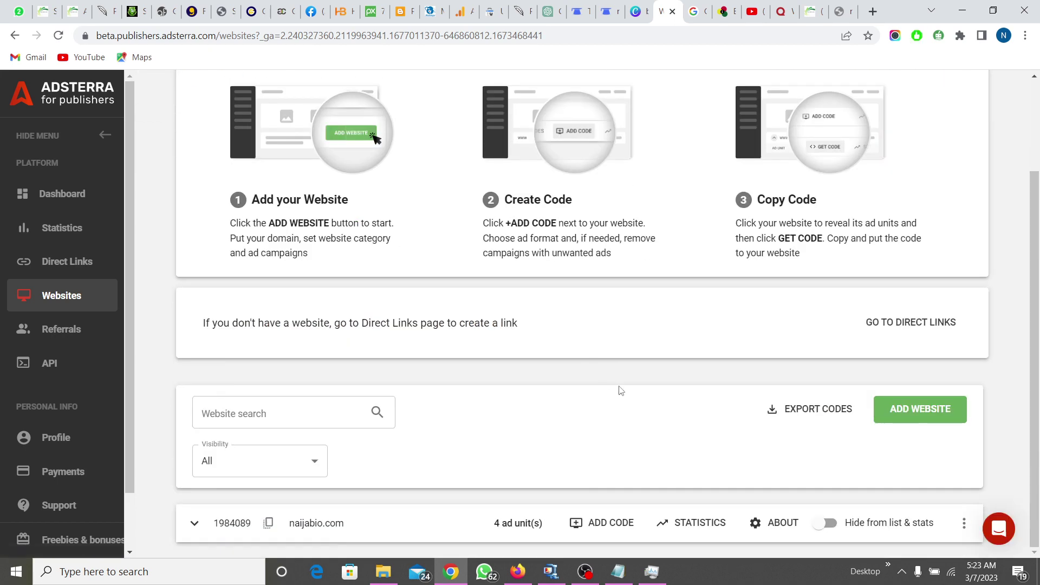
left_click(195, 524)
scroll(892, 364, "down", 3)
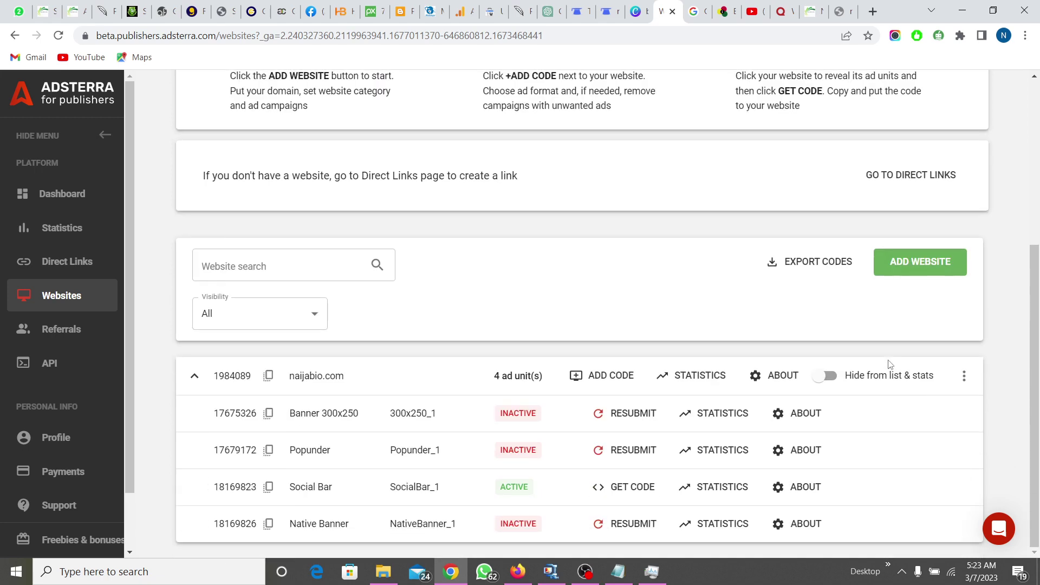
- Review the website field, category choices and ad unit options for adding a new website, and cancel the form
left_click(920, 255)
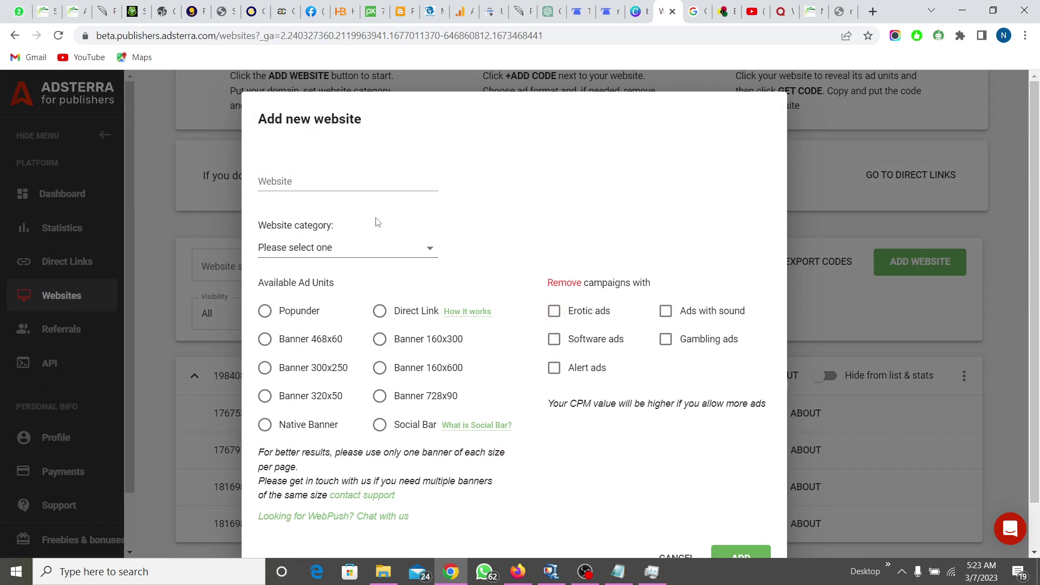
left_click(354, 183)
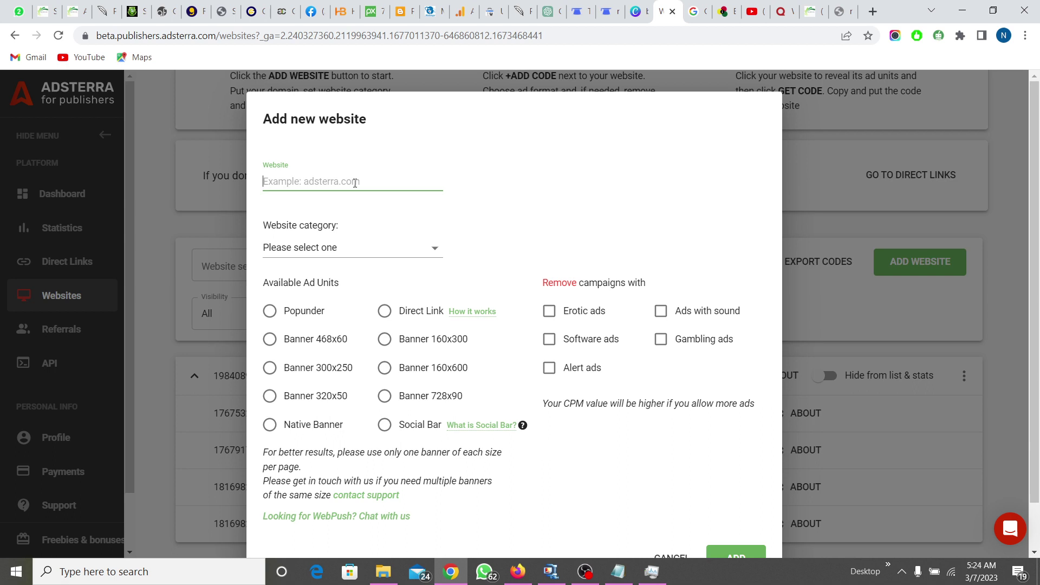
left_click(410, 247)
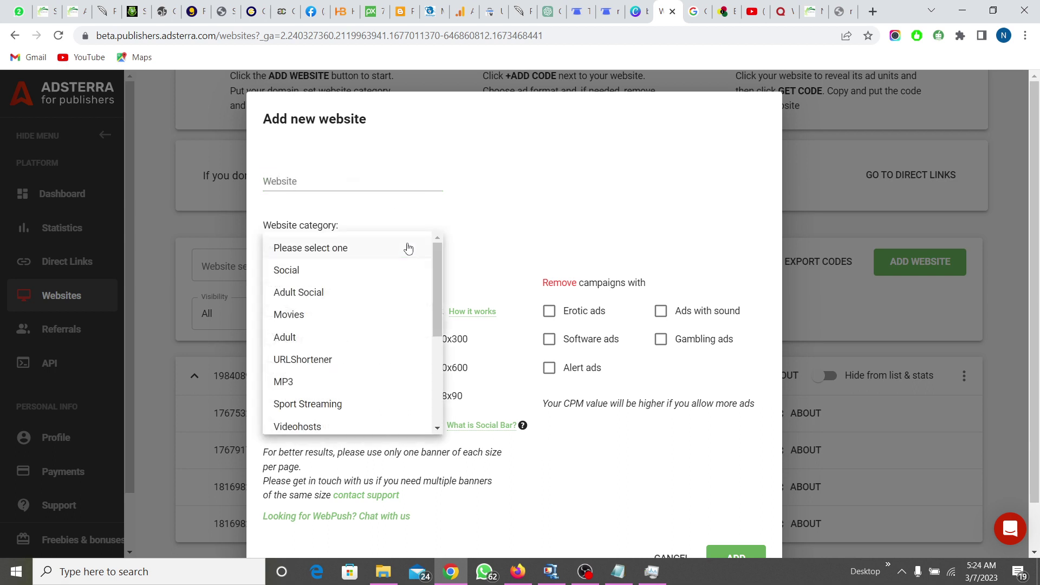
left_click(572, 139)
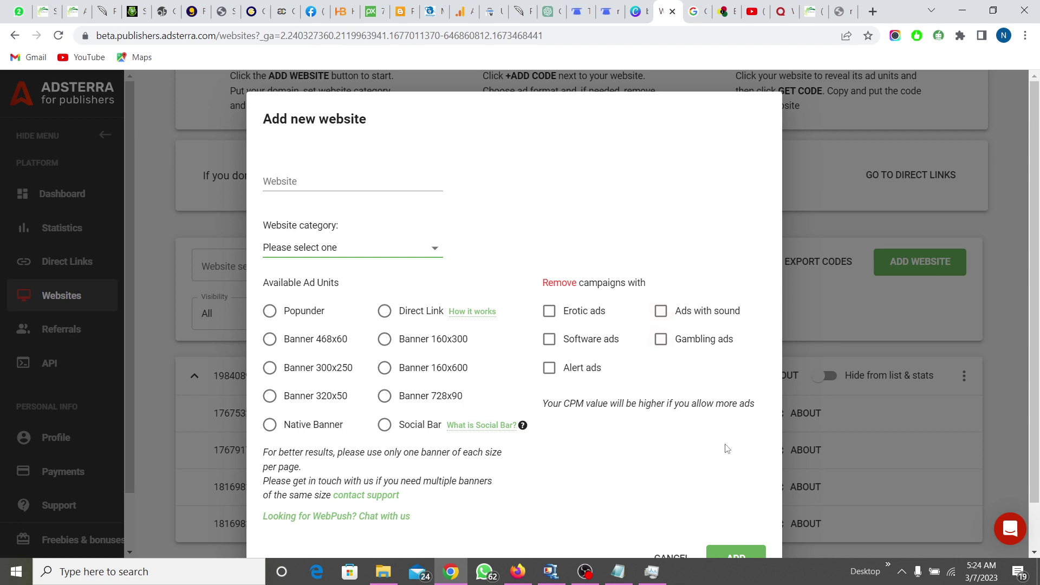
scroll(723, 449, "down", 1)
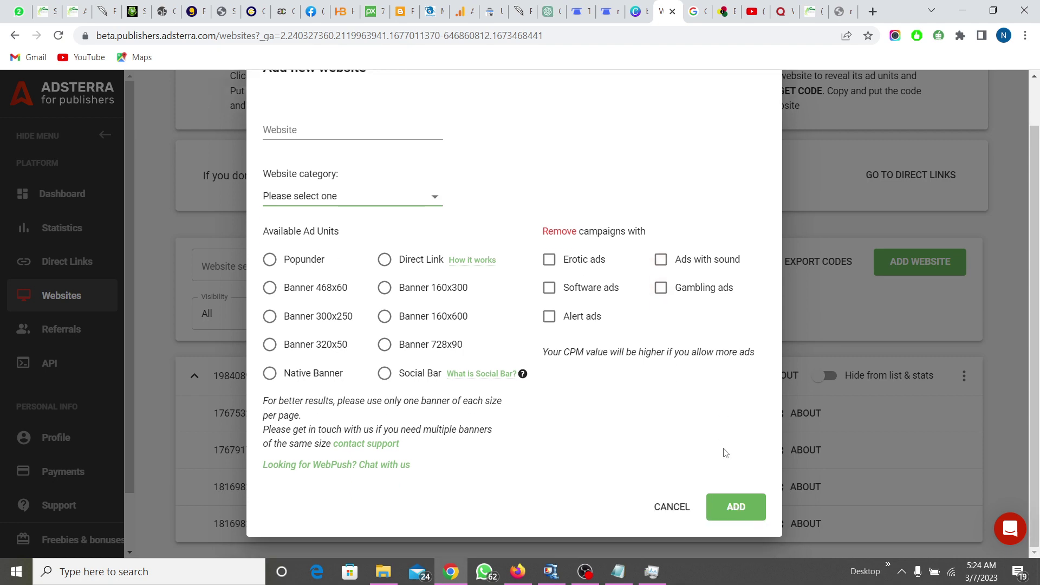
left_click(672, 508)
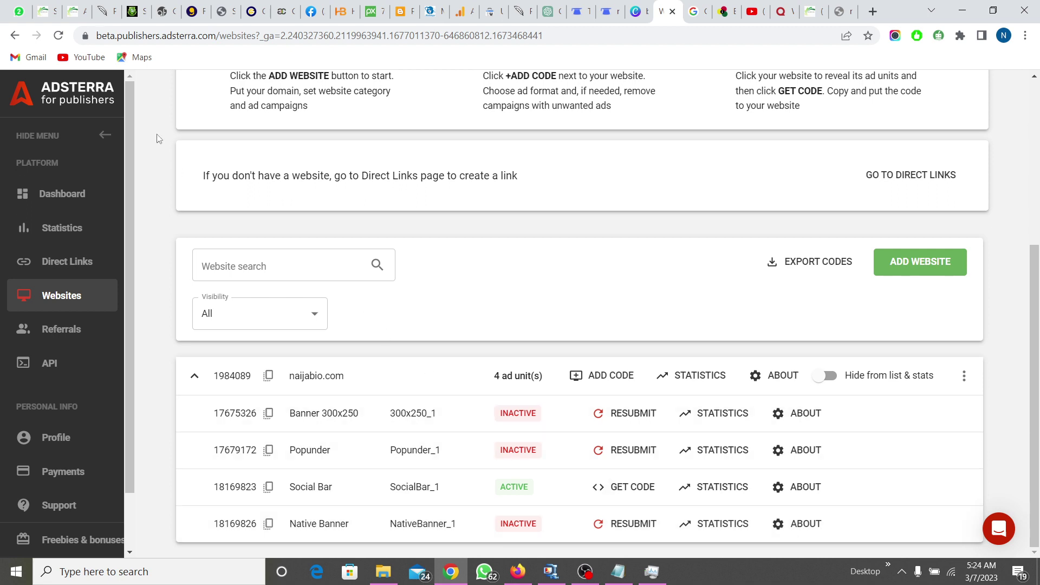
- Look through the naijabio.com homepage for the ads placed in its layout and sidebar
left_click(76, 12)
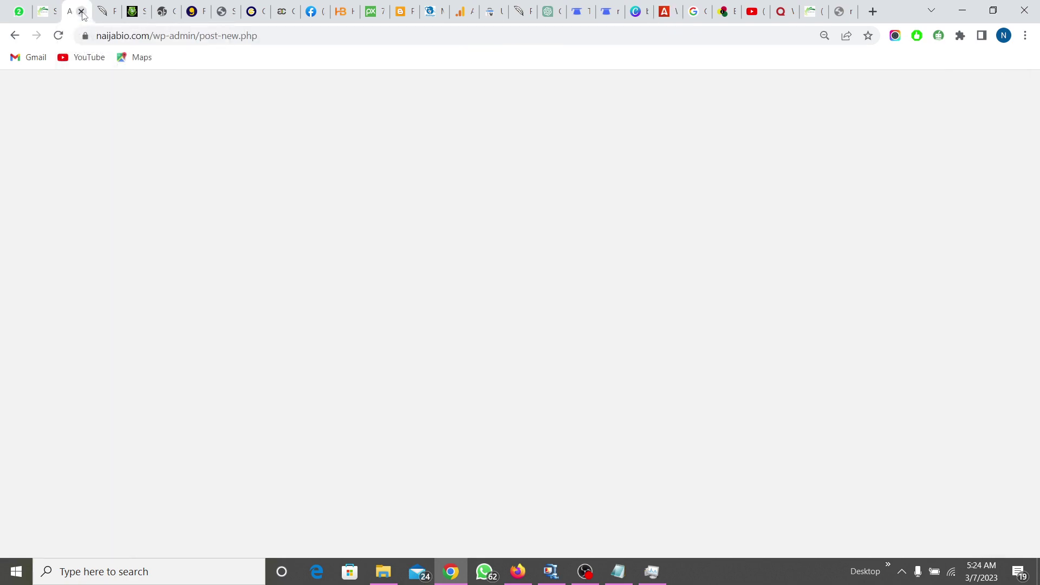
left_click(811, 6)
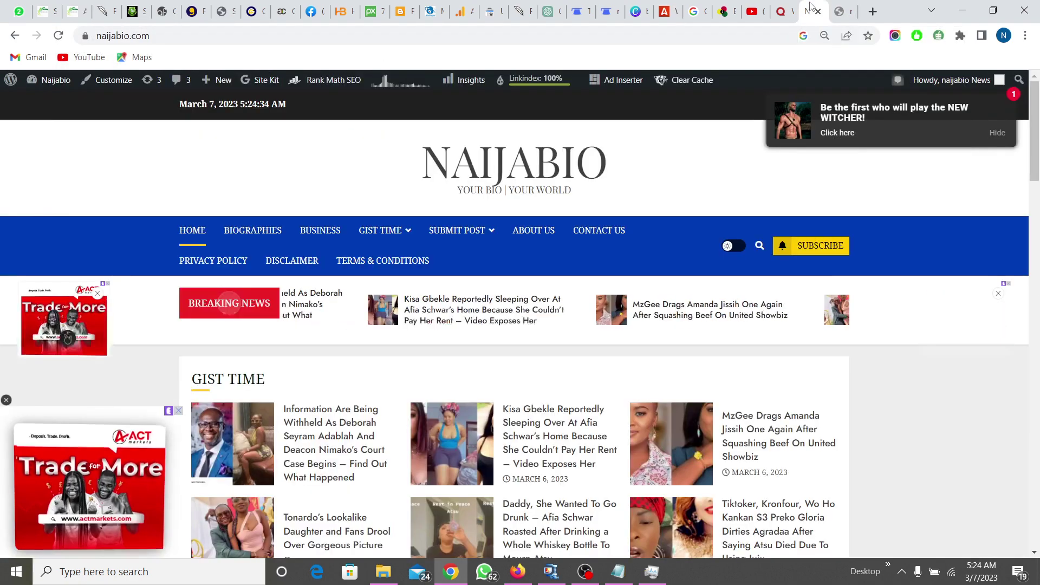
scroll(586, 408, "down", 5)
scroll(585, 408, "down", 12)
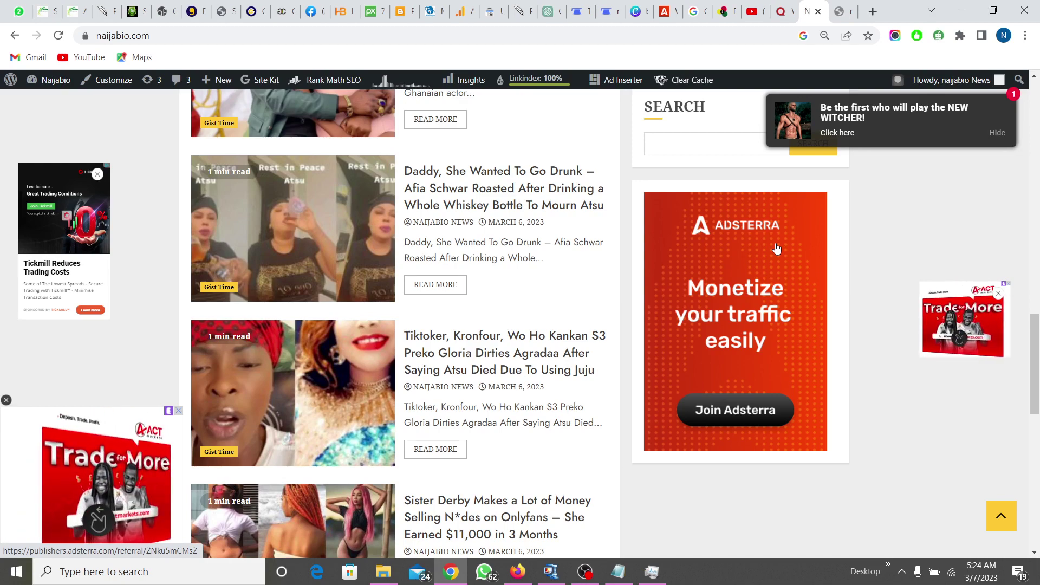
- Return to the Adsterra Websites page, review the new ad code options for naijabio.com and close the form without adding
left_click(659, 14)
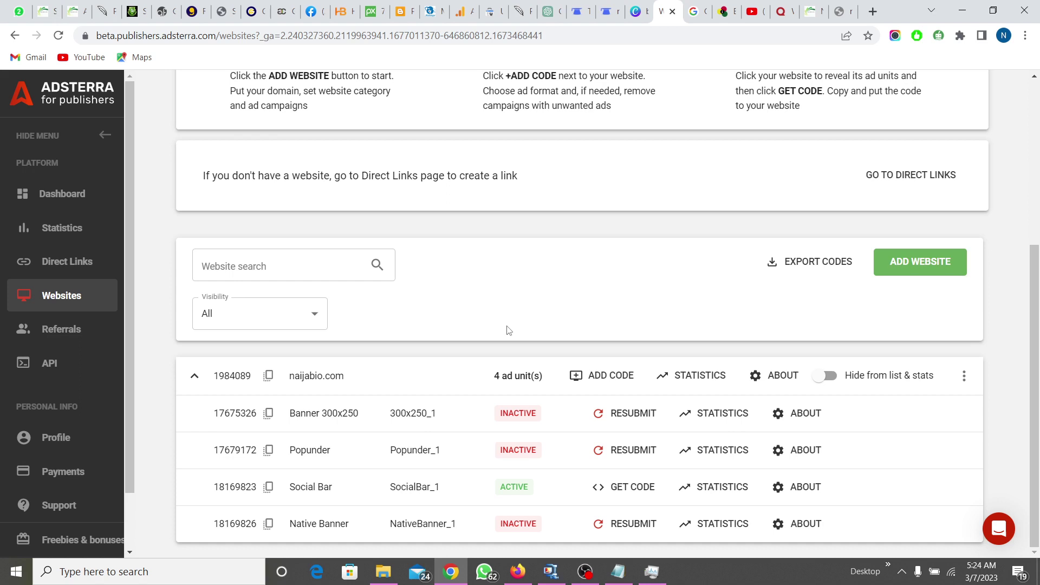
left_click(600, 382)
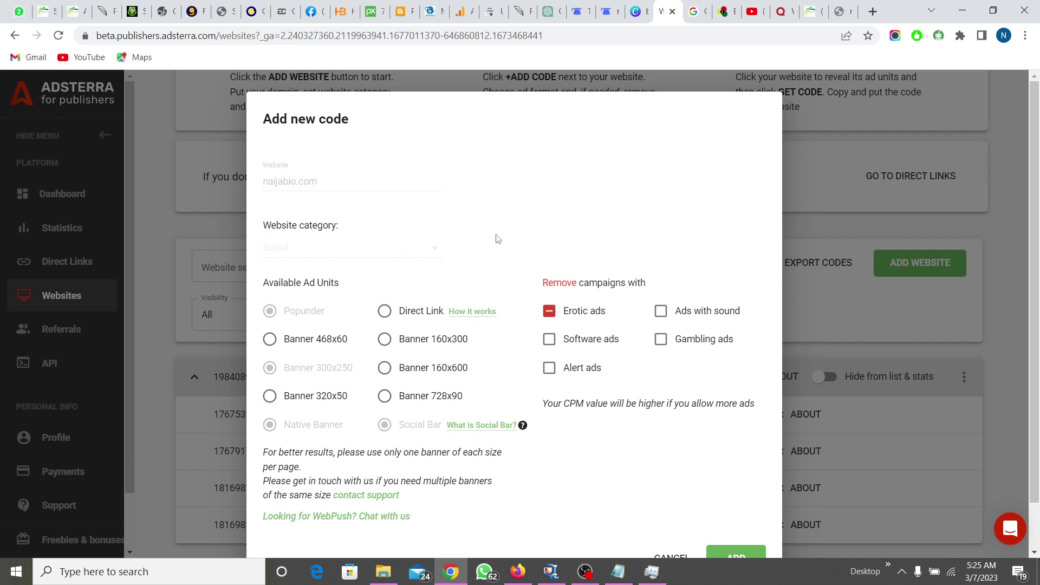
scroll(498, 239, "down", 1)
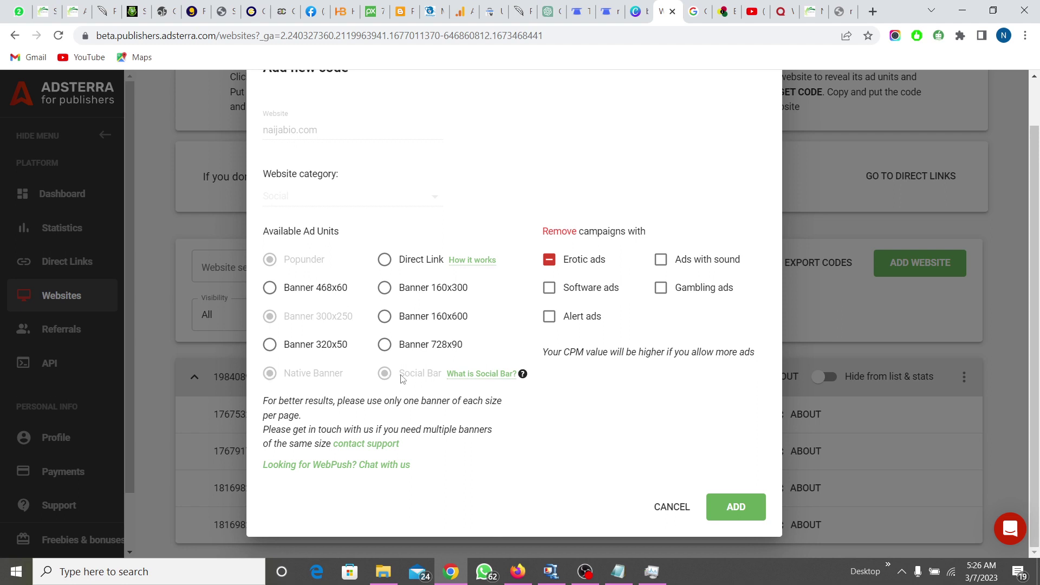
left_click(673, 504)
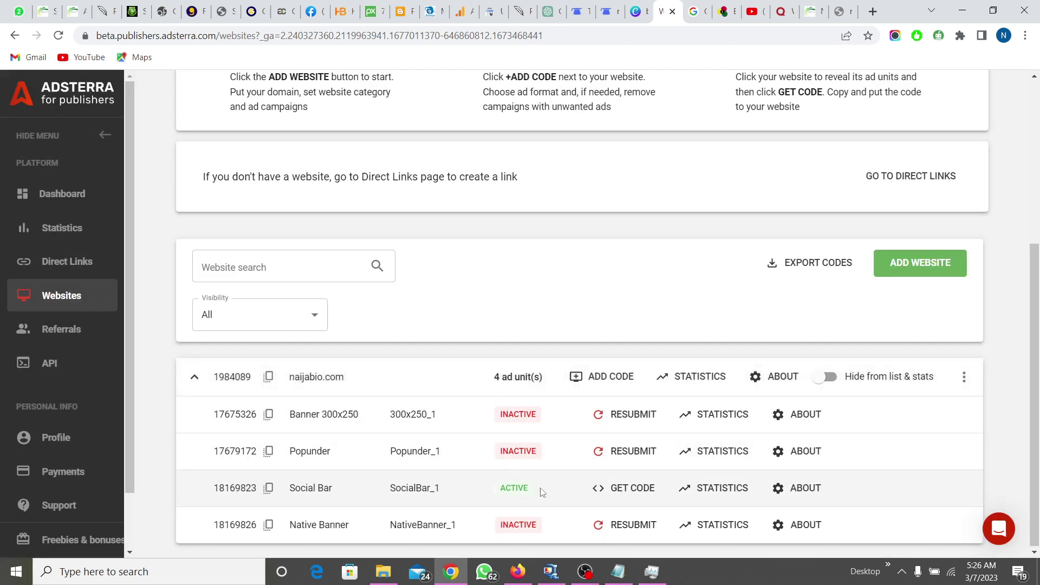
- Configure a new ad code for naijabio.com with Banner 468x60, excluding erotic and gambling ads, and cancel it
left_click(604, 378)
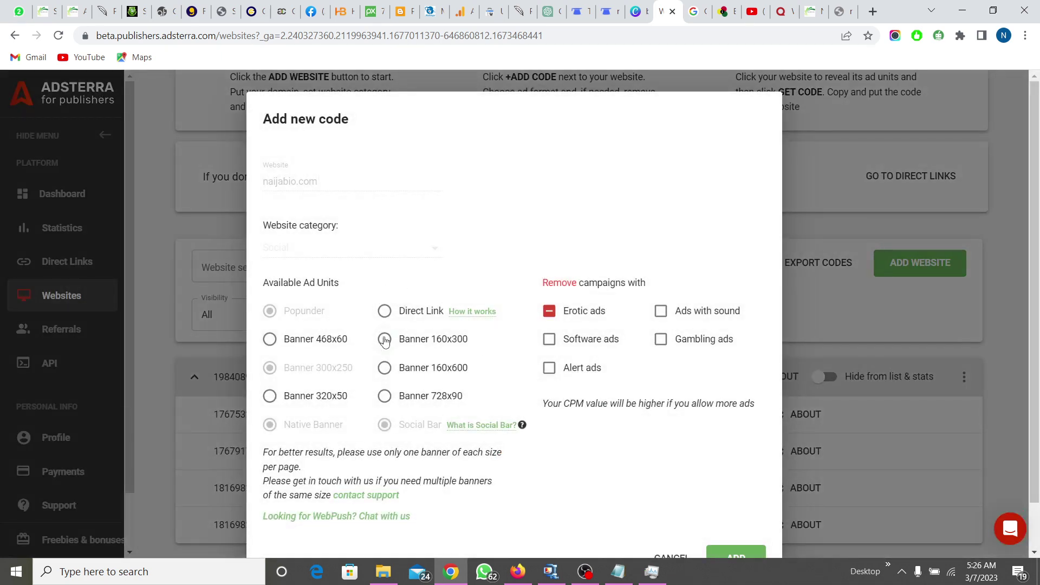
left_click(269, 346)
scroll(618, 436, "down", 1)
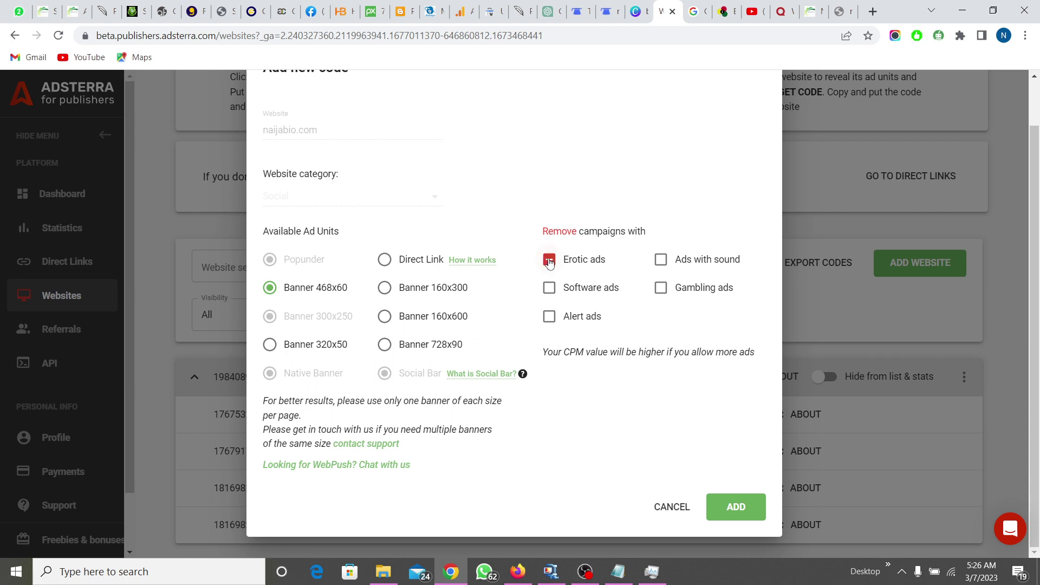
left_click(550, 262)
left_click(551, 262)
left_click(662, 288)
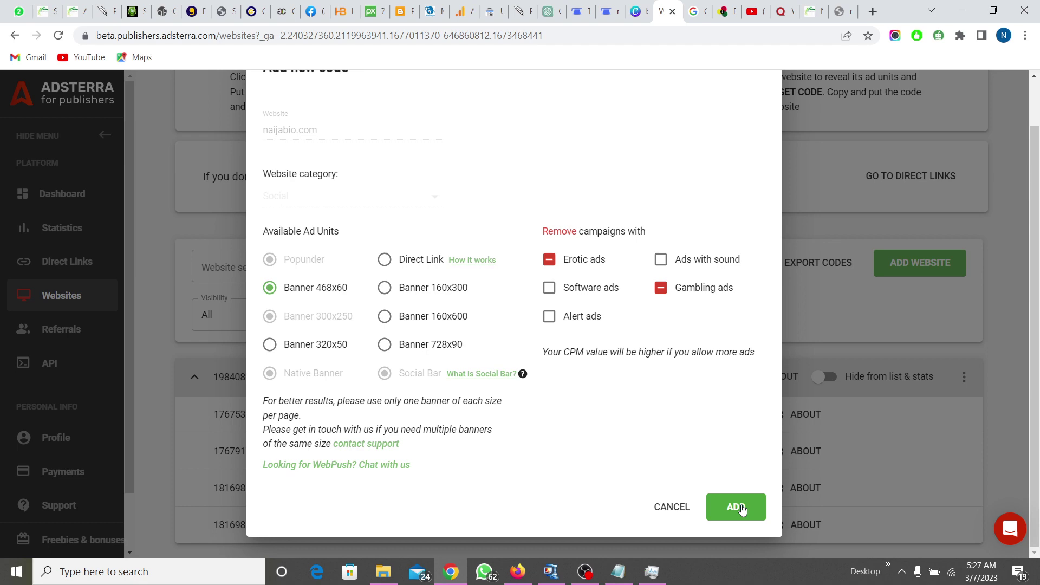
left_click(678, 506)
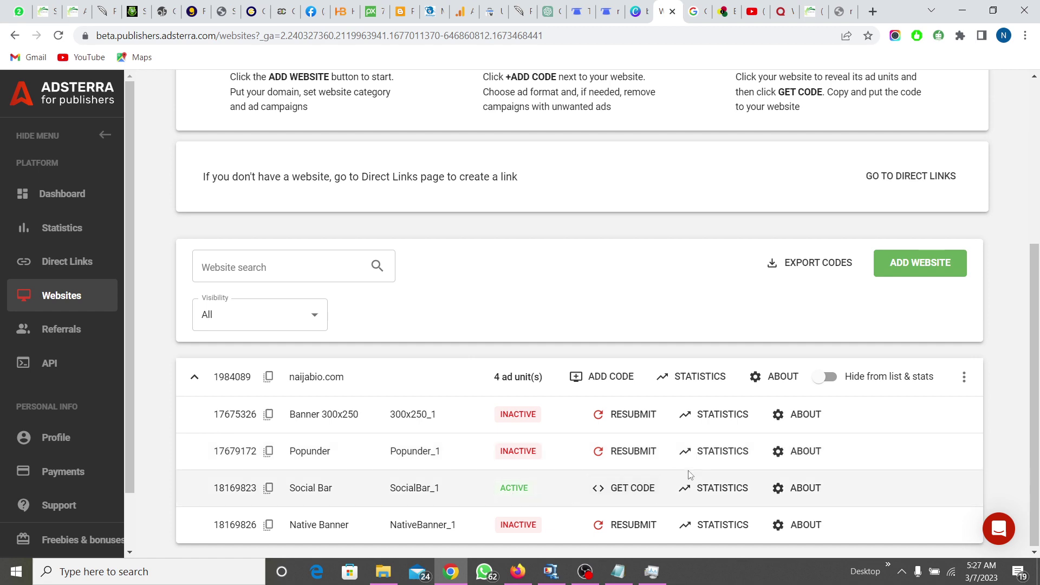
- Copy the Social Bar script code for naijabio.com and close its code window
left_click(622, 496)
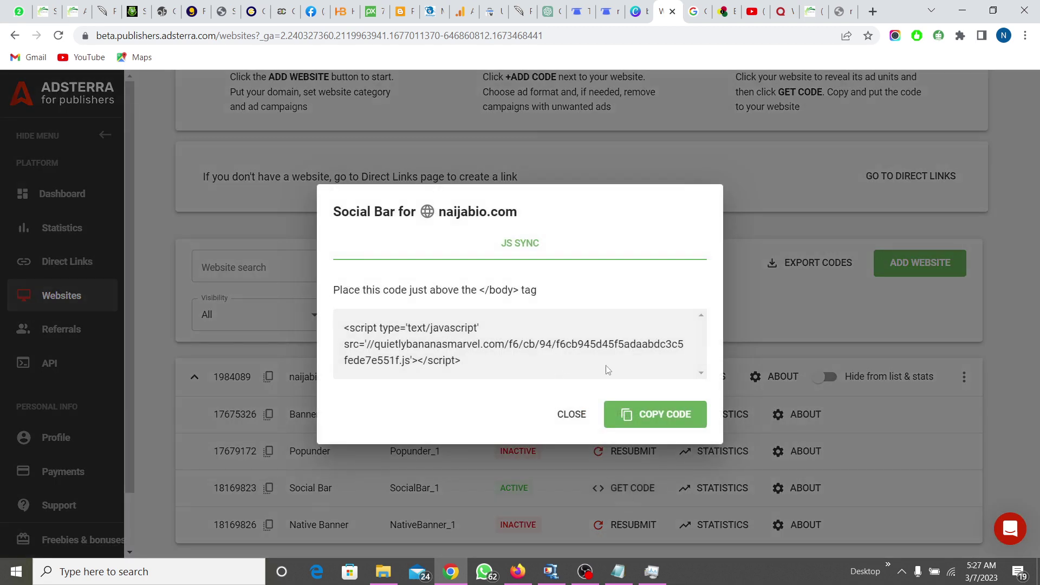
left_click(670, 416)
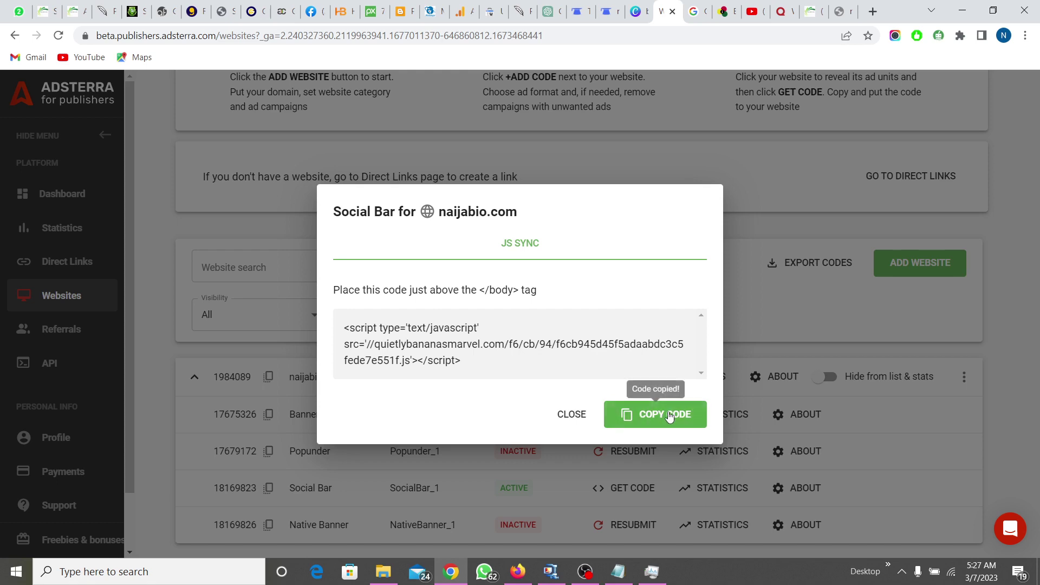
left_click(138, 223)
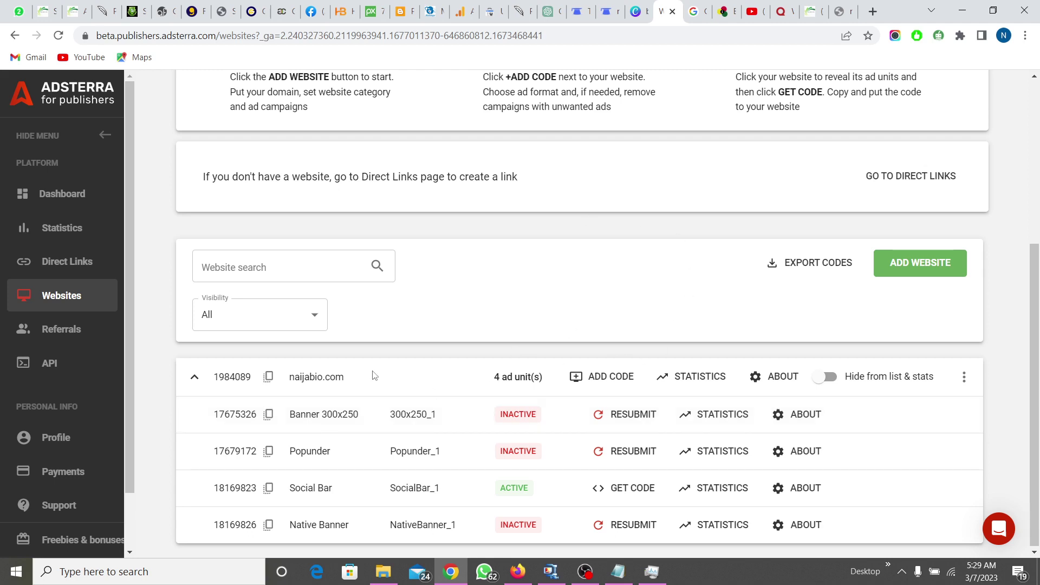
left_click(310, 323)
left_click(312, 323)
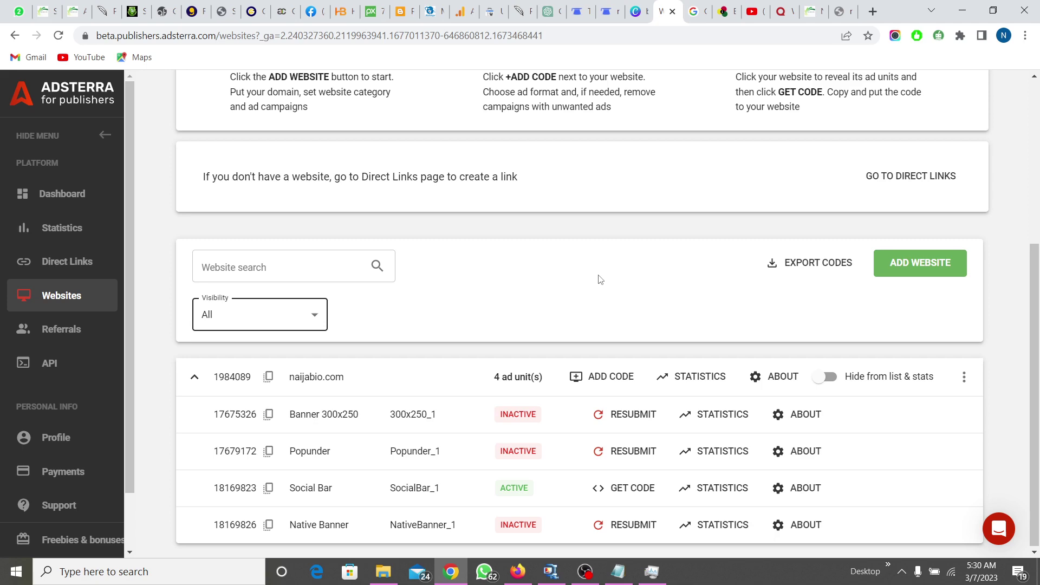
left_click(697, 15)
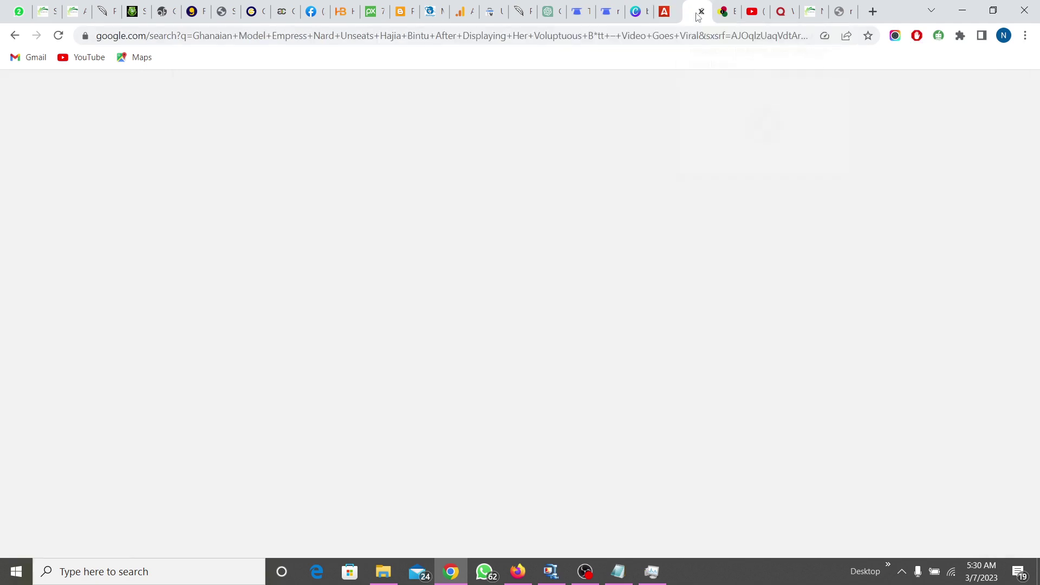
left_click(666, 13)
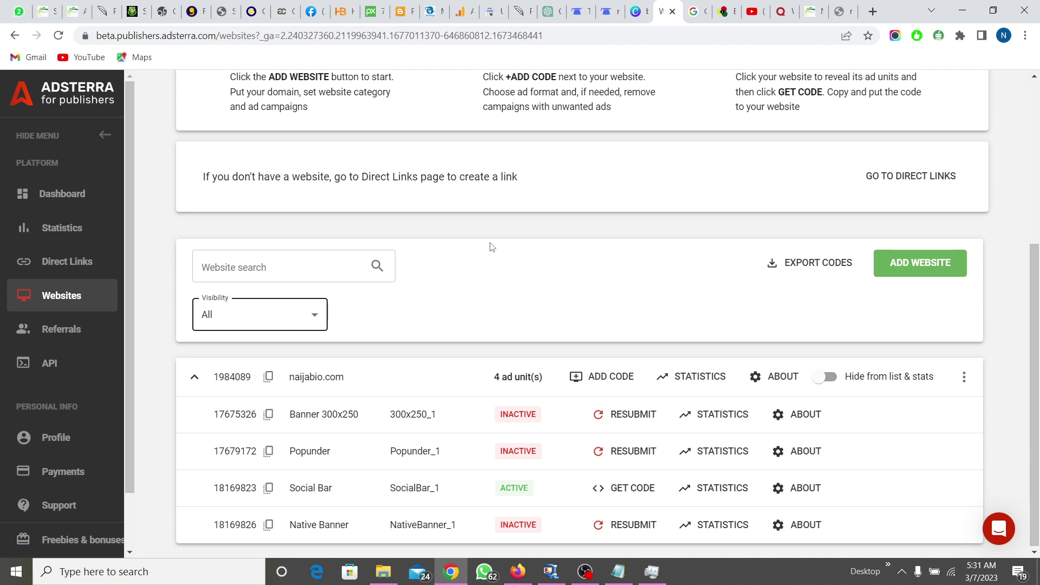
- Switch to the Firefox window showing the other Adsterra account
left_click(526, 573)
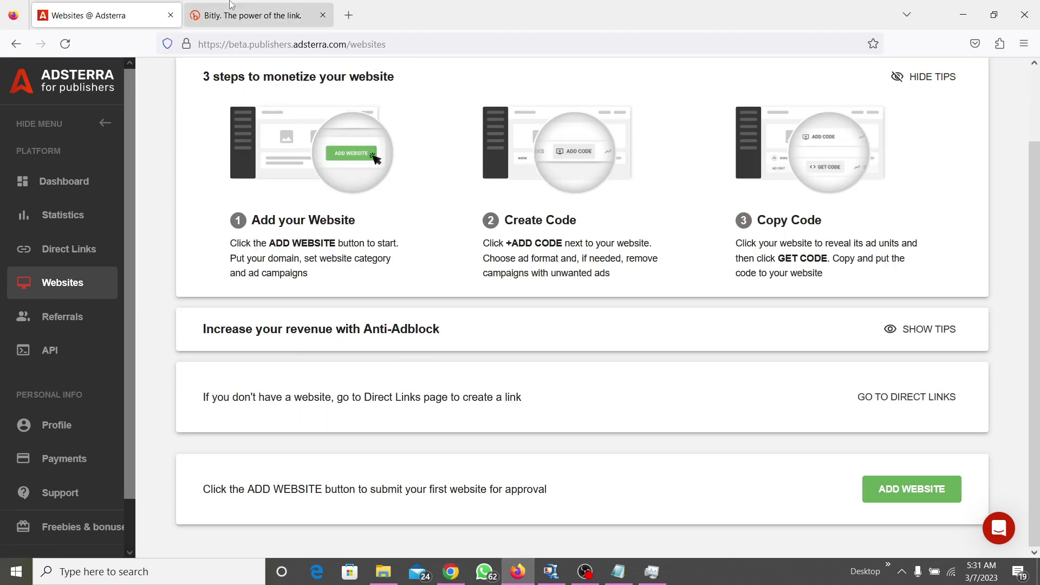